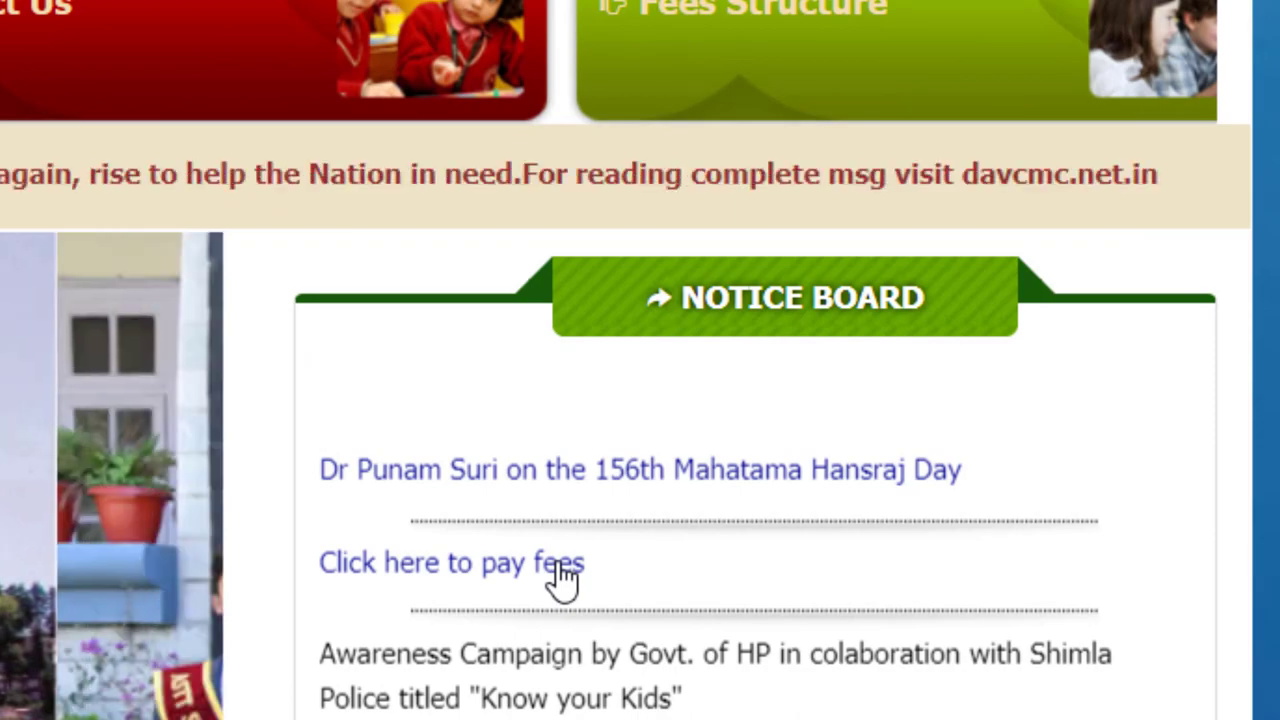
Follow the 'Click here to pay fees' link on the DAV Notice Board to reach Eduzard login
left_click(562, 578)
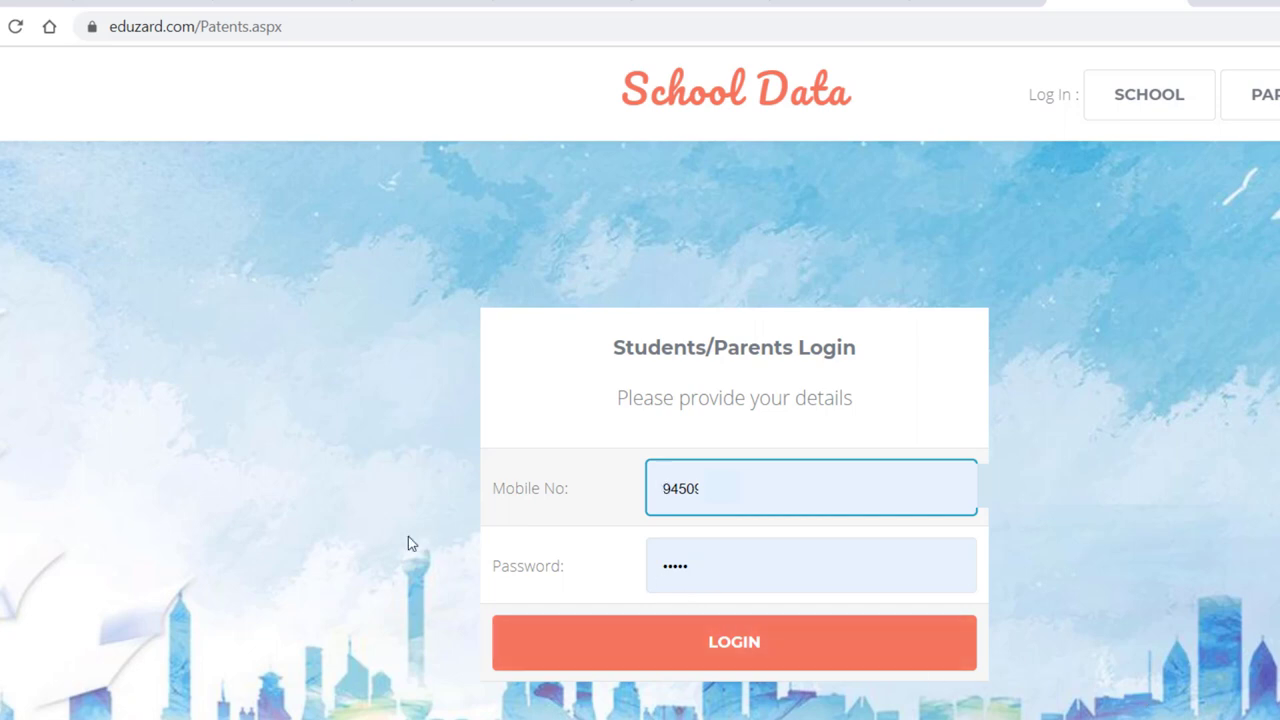
Log in to the Eduzard Students/Parents portal with the parent's mobile number and password
left_click(343, 484)
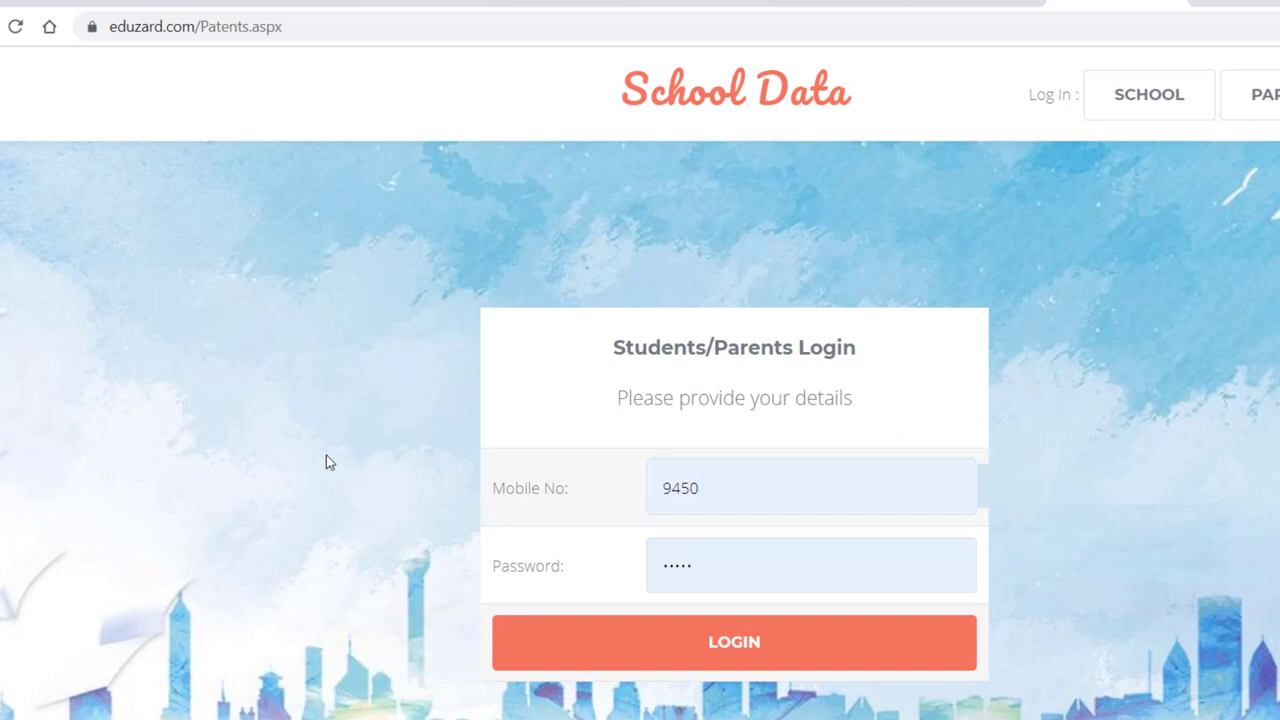
left_click(531, 640)
left_click(717, 653)
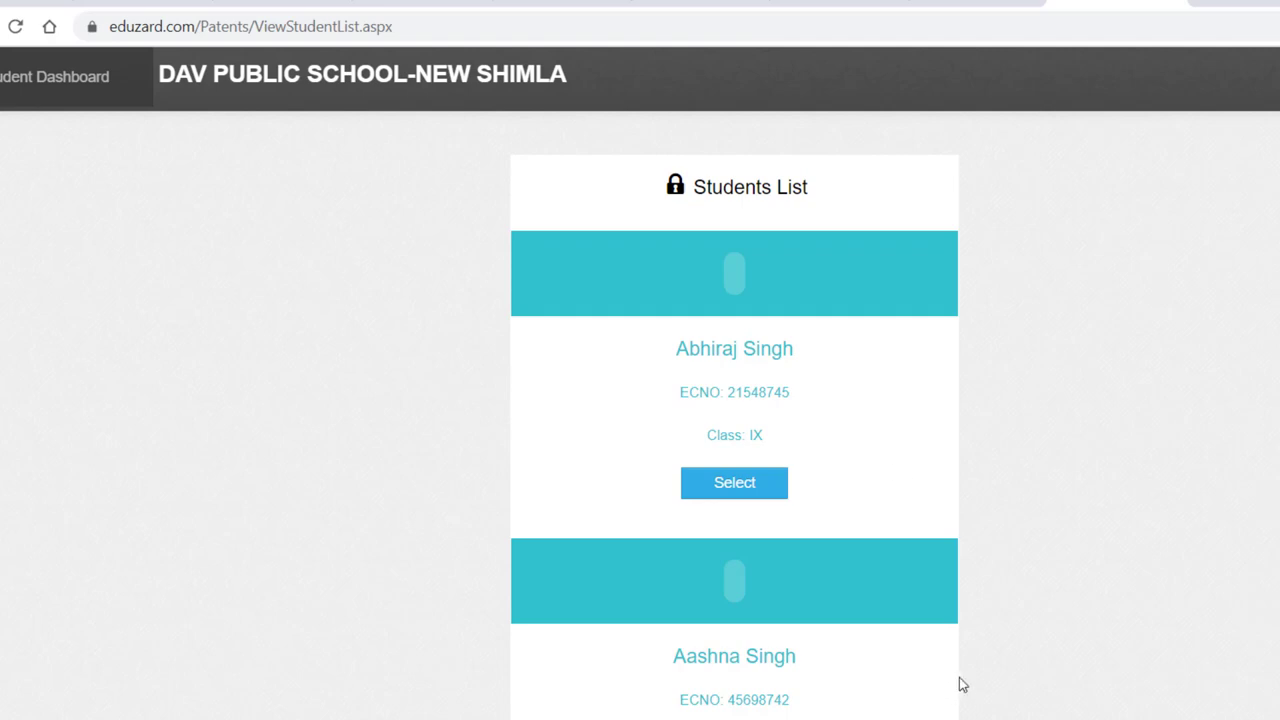
Select the class IX student and go to the Online Payment page
left_click(733, 490)
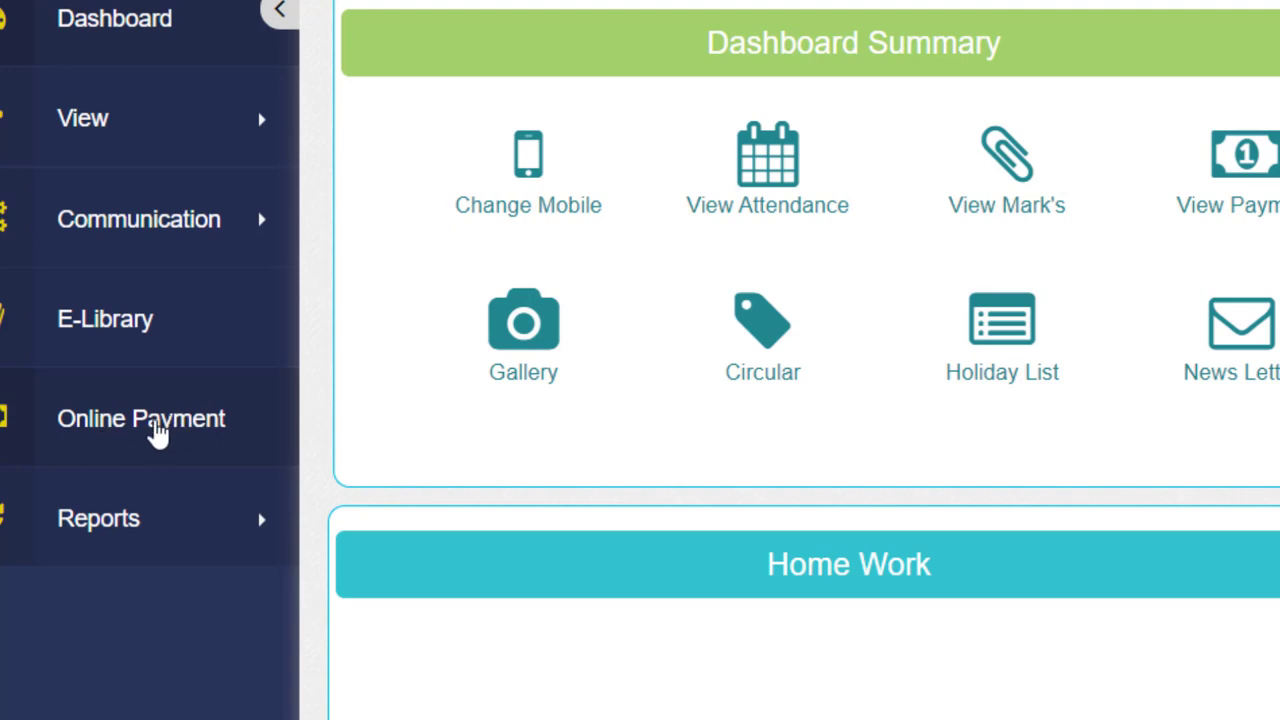
left_click(133, 446)
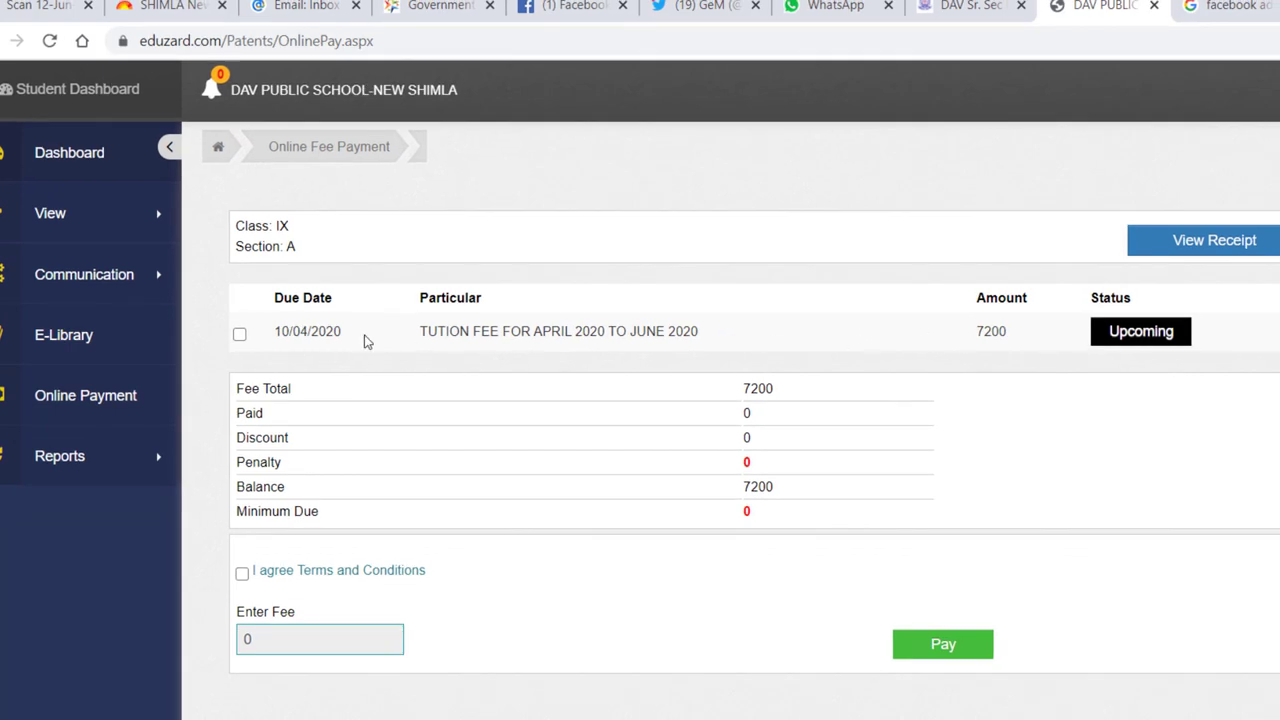
Tick the April–June 2020 tuition fee row of 7200, accept the terms, and proceed to Pay
left_click(239, 334)
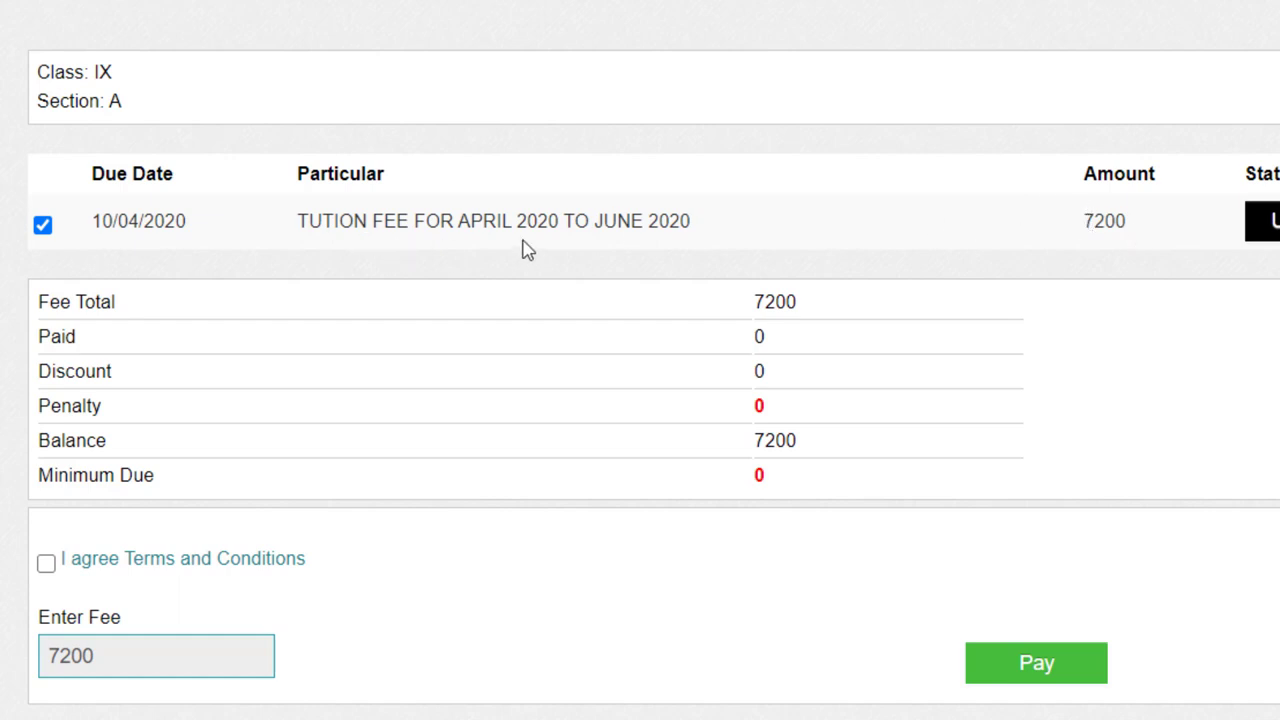
left_click_drag(1123, 222, 1089, 225)
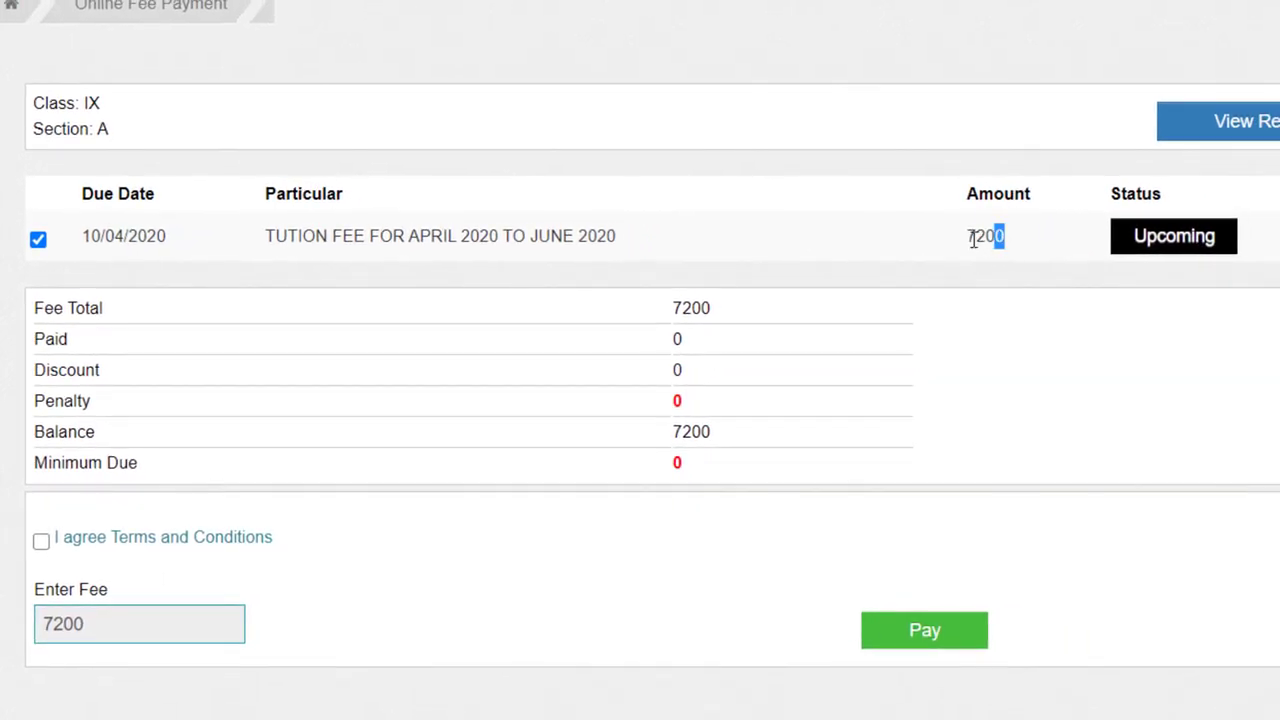
left_click_drag(973, 239, 966, 248)
left_click(966, 248)
left_click(41, 544)
left_click(938, 633)
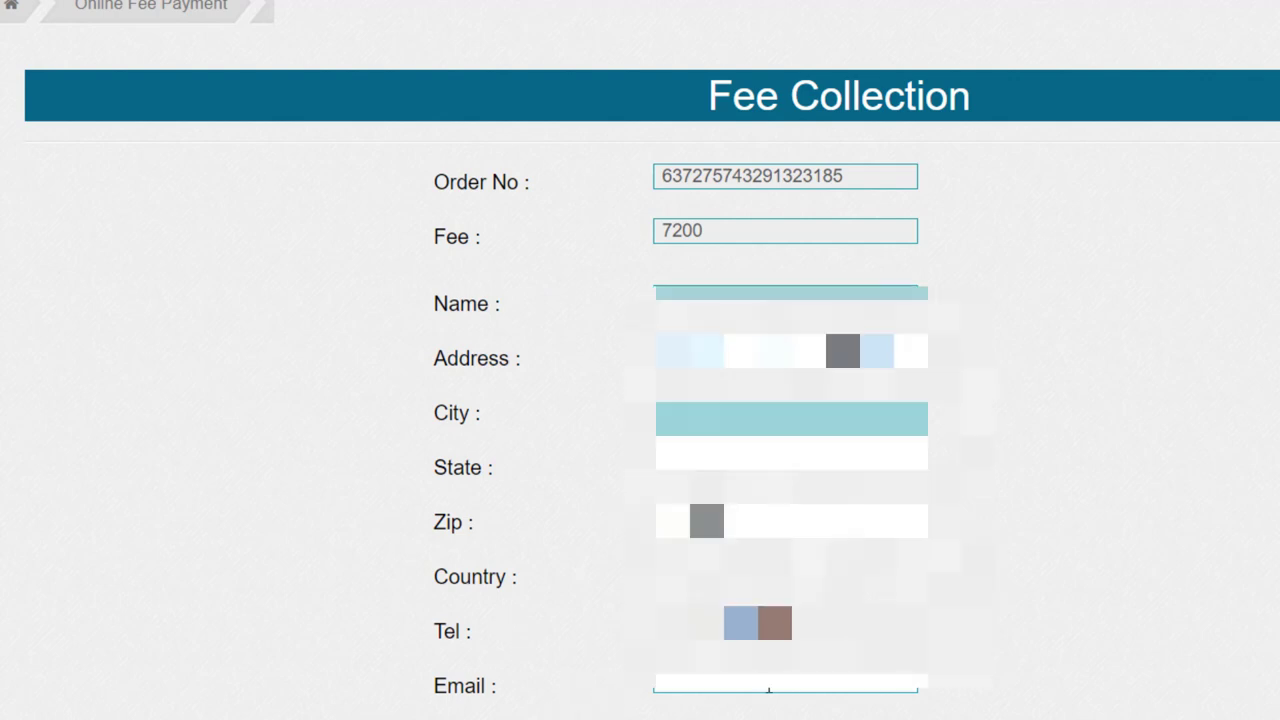
Autofill the payer's e-mail and contact details, then submit the Fee Collection form
left_click(769, 689)
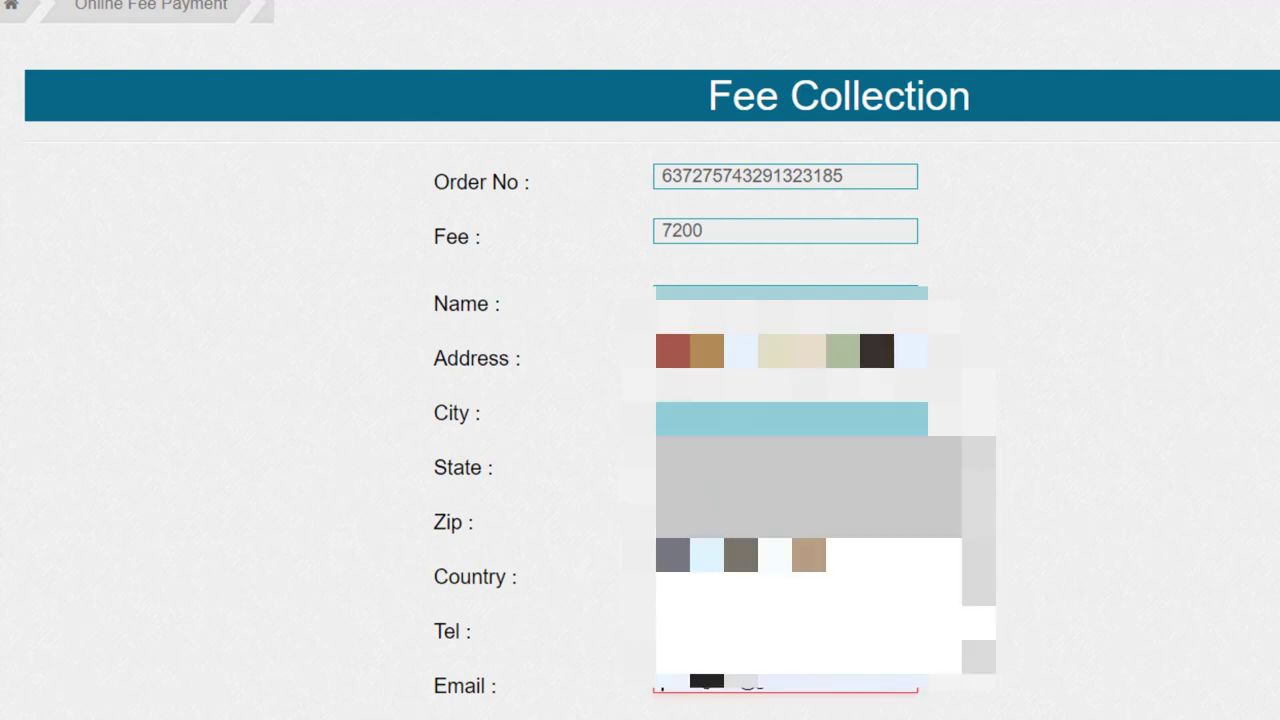
left_click(617, 574)
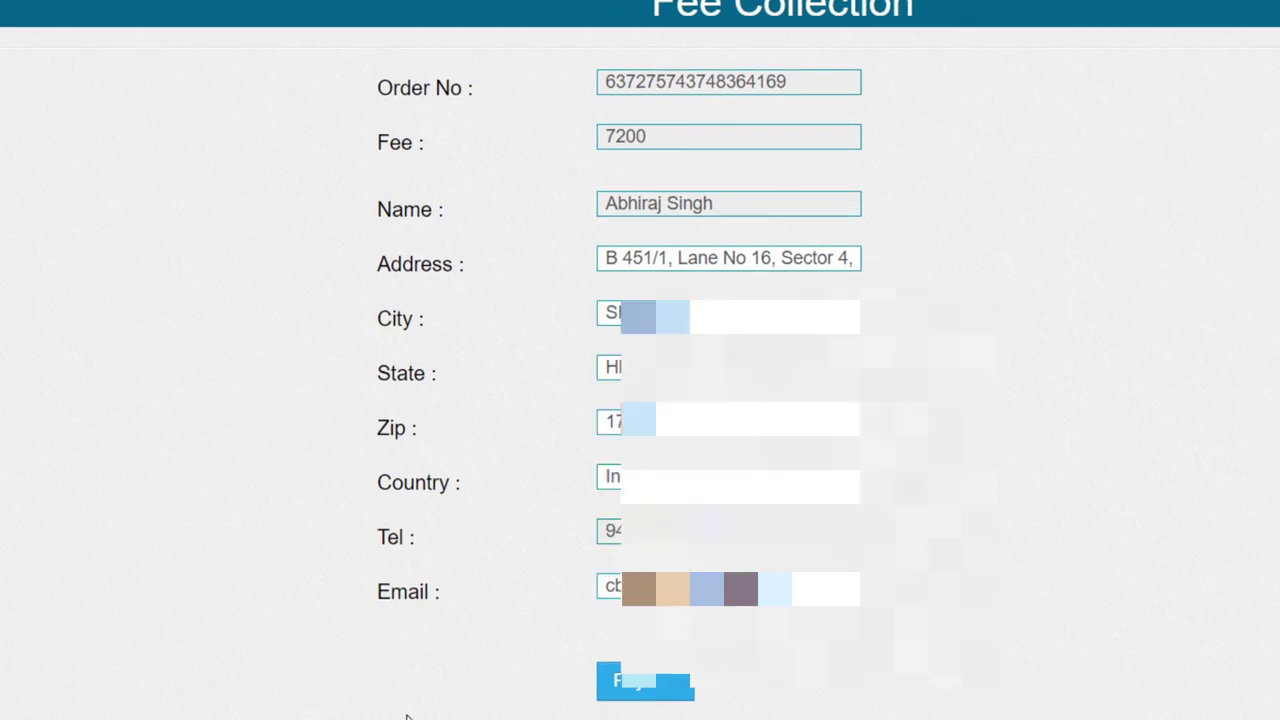
left_click(640, 694)
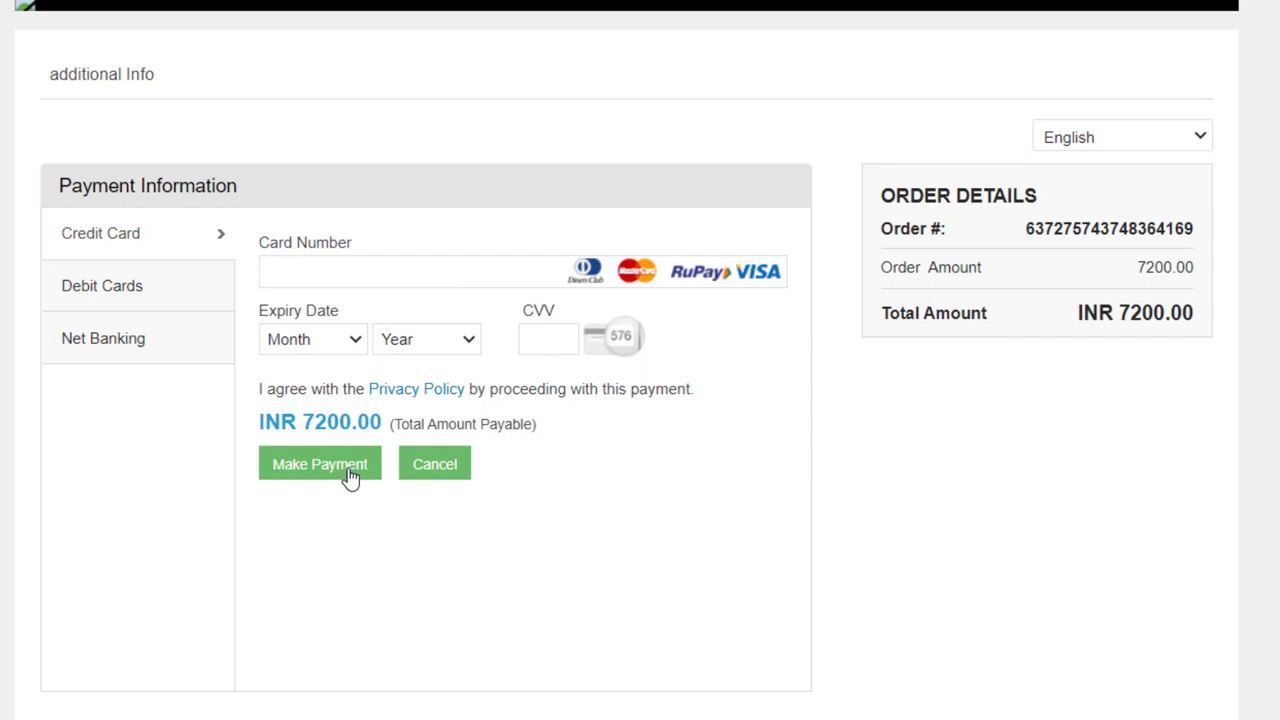
Pay the INR 7200.00 order by Net Banking with State Bank of India
left_click(118, 290)
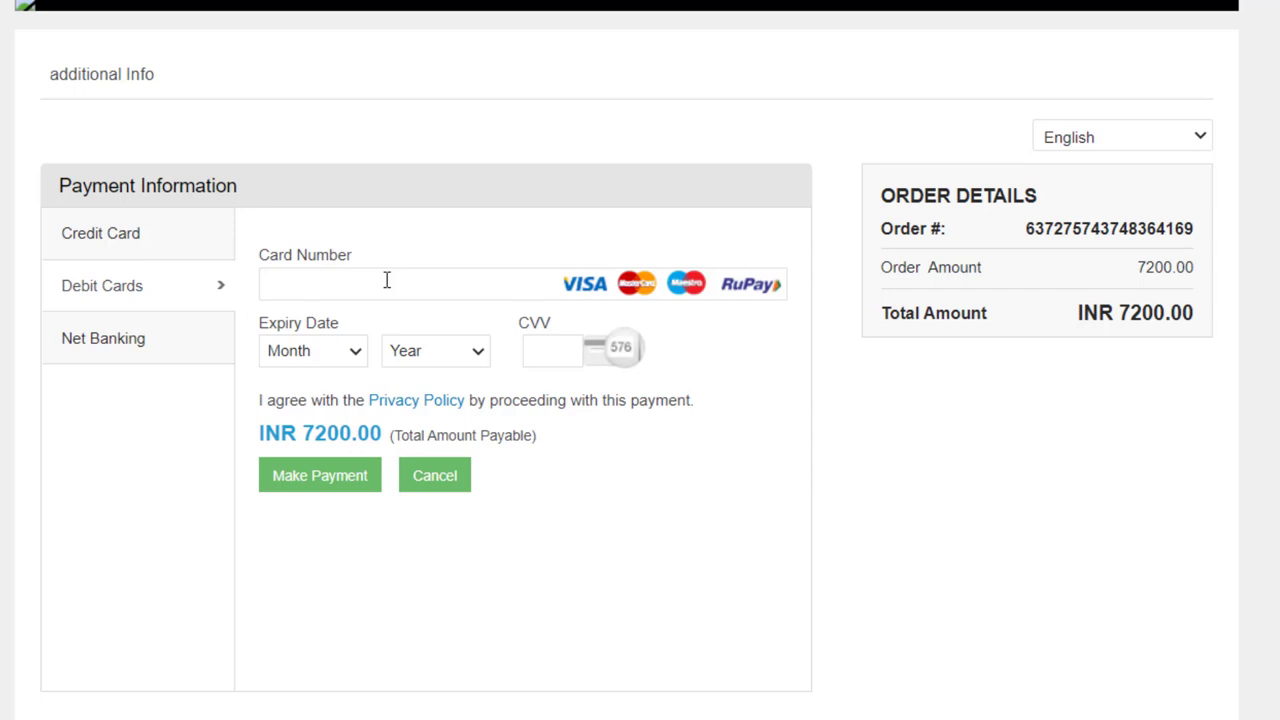
left_click(98, 338)
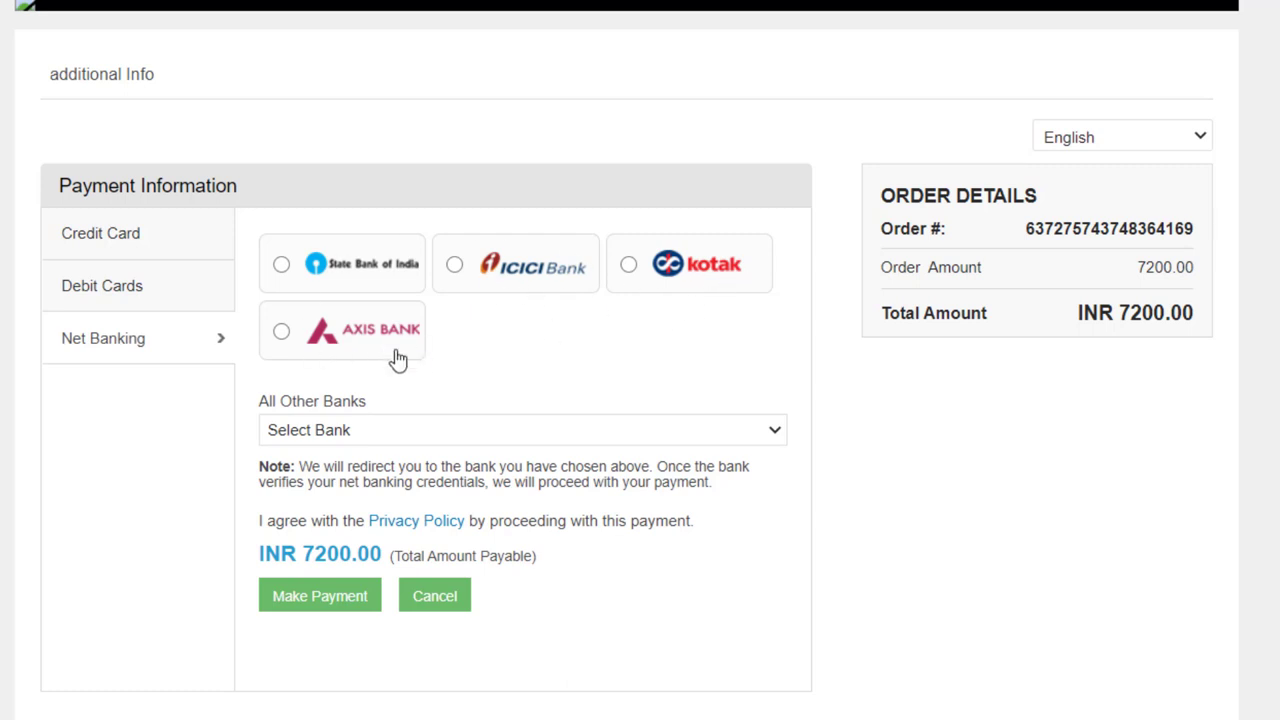
left_click(557, 437)
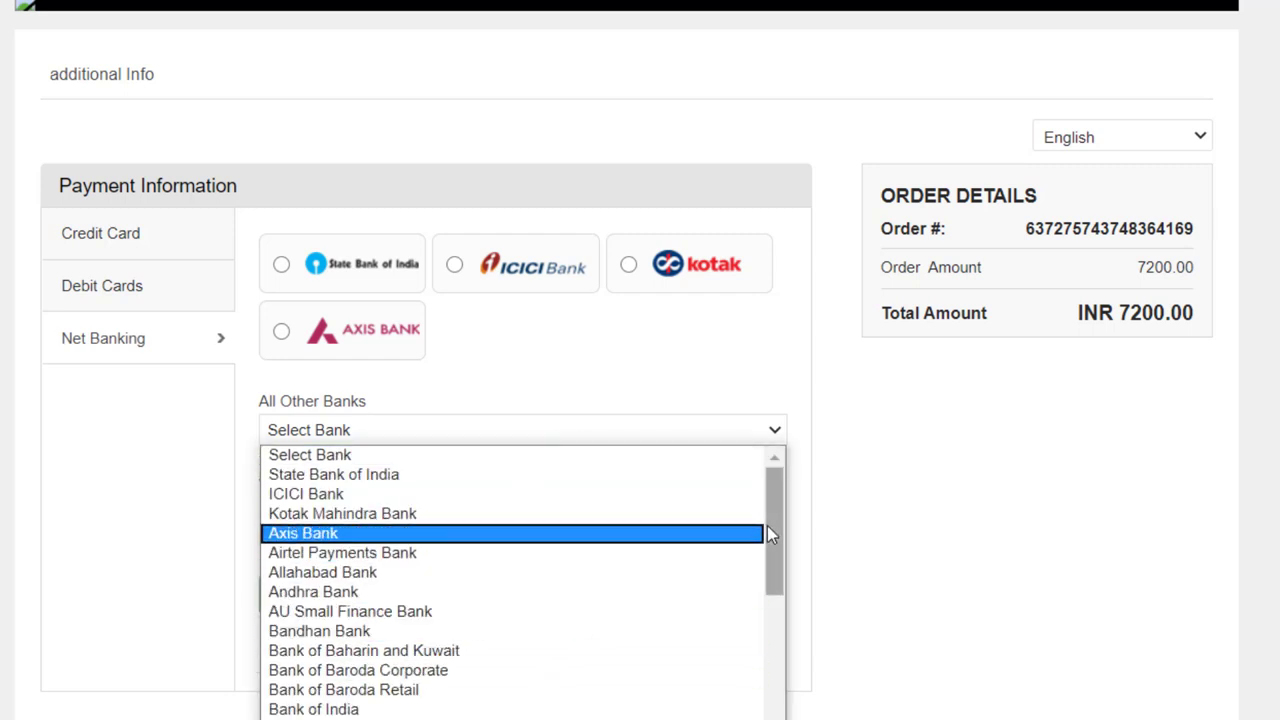
left_click_drag(767, 530, 766, 716)
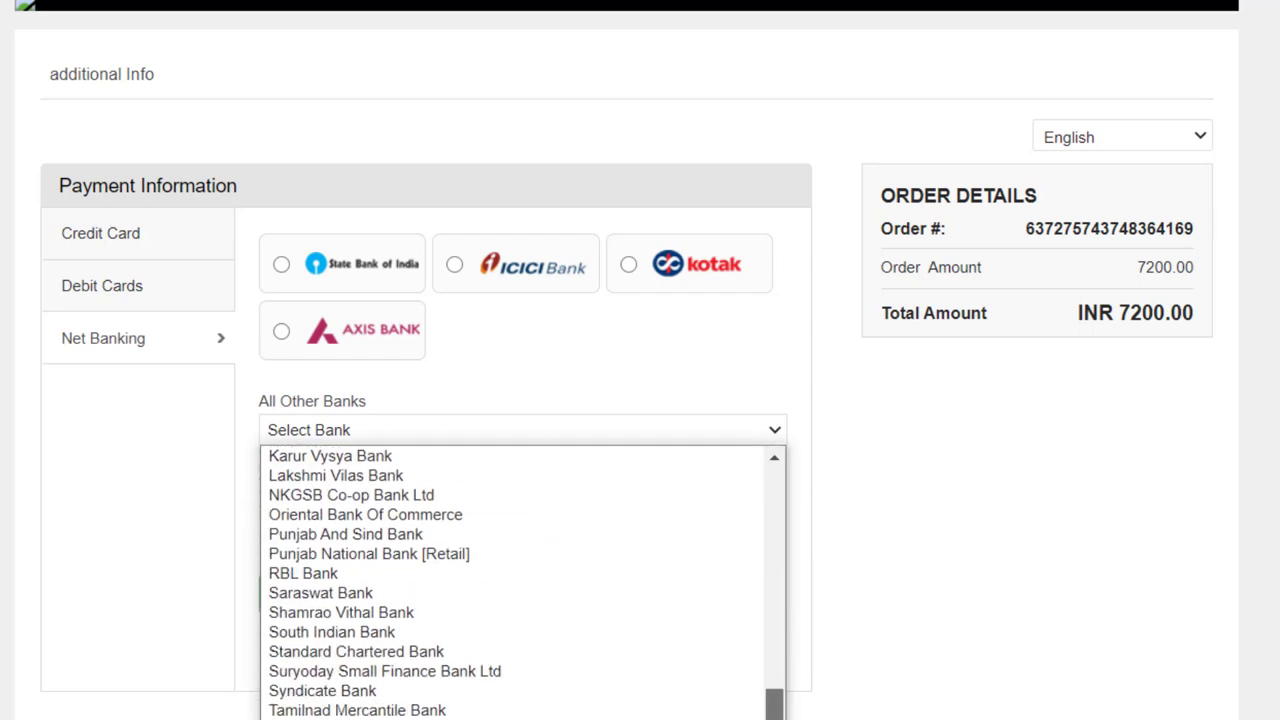
scroll(743, 517, "up", 10)
left_click_drag(775, 520, 775, 712)
scroll(728, 500, "up", 10)
left_click(612, 336)
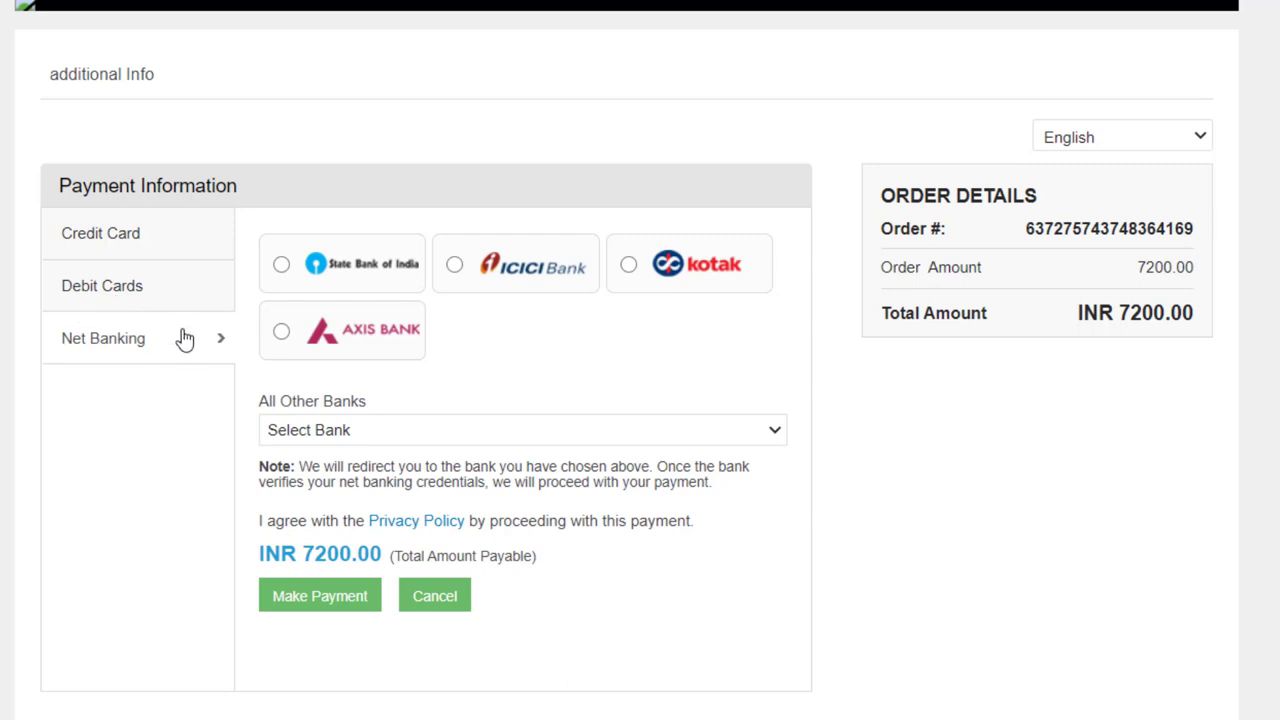
left_click(285, 268)
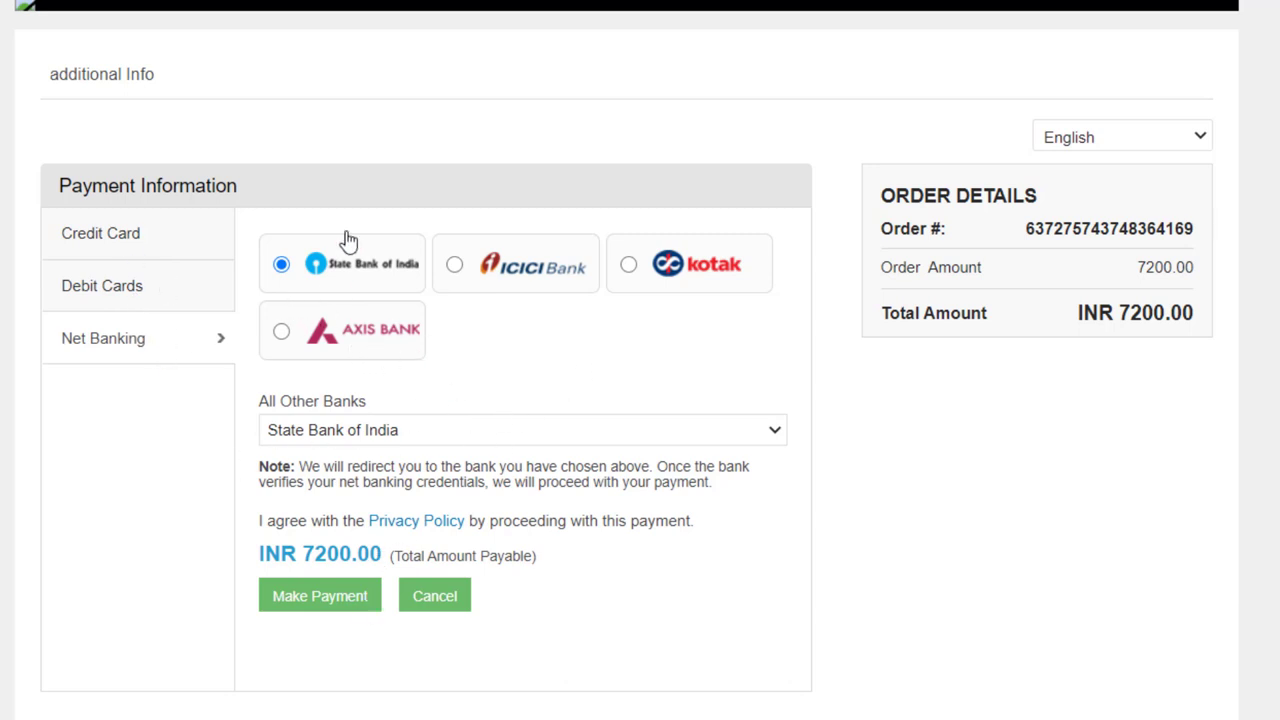
left_click(298, 598)
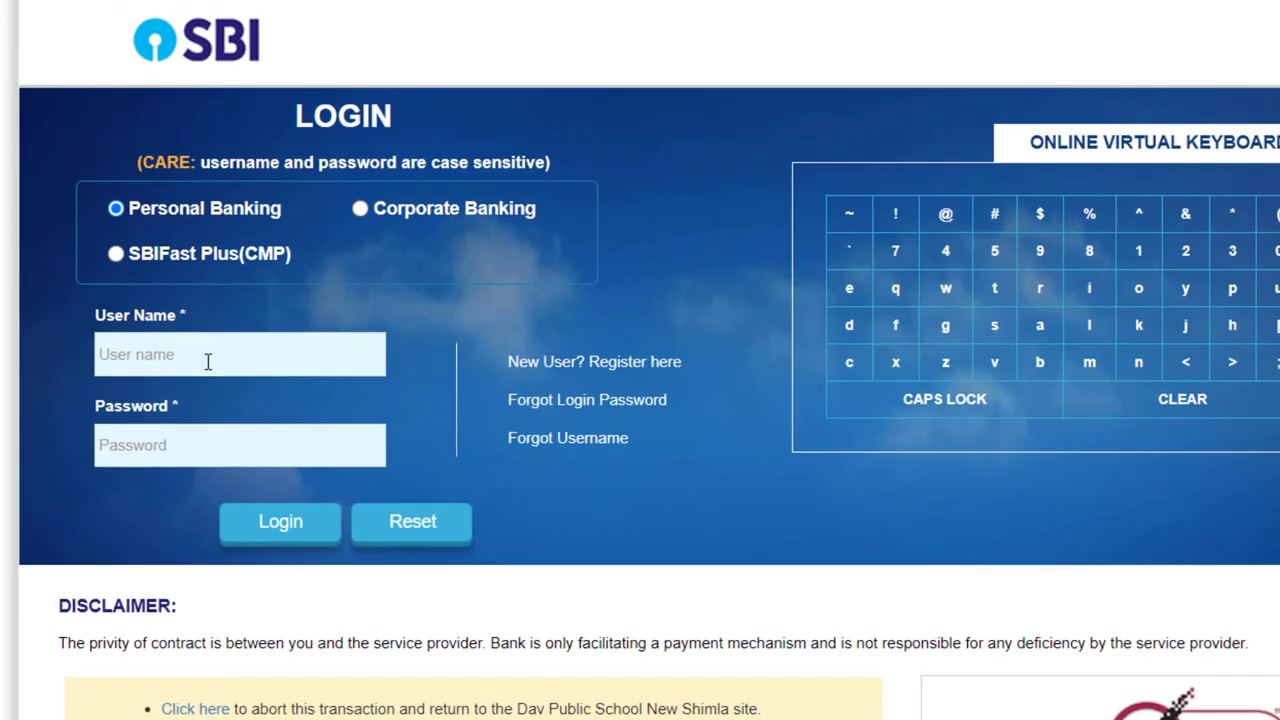
Log in to SBI Personal Banking with the net banking user name and password
left_click(208, 357)
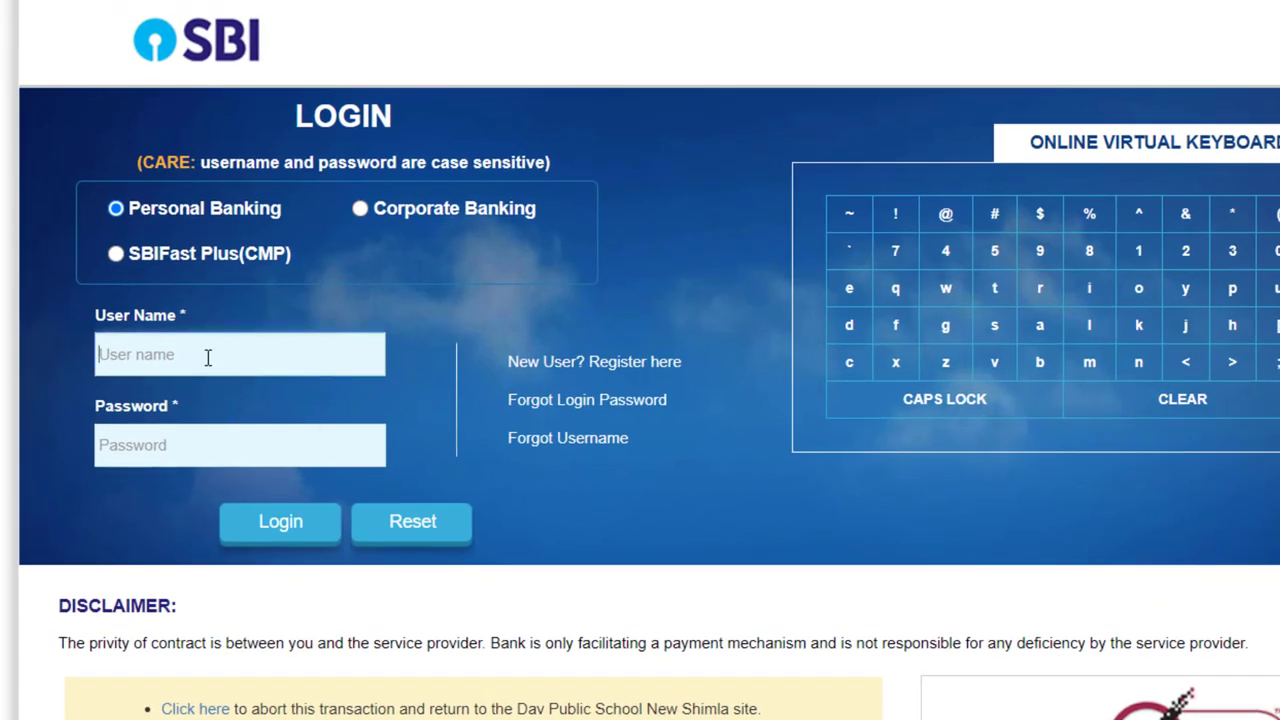
type("a")
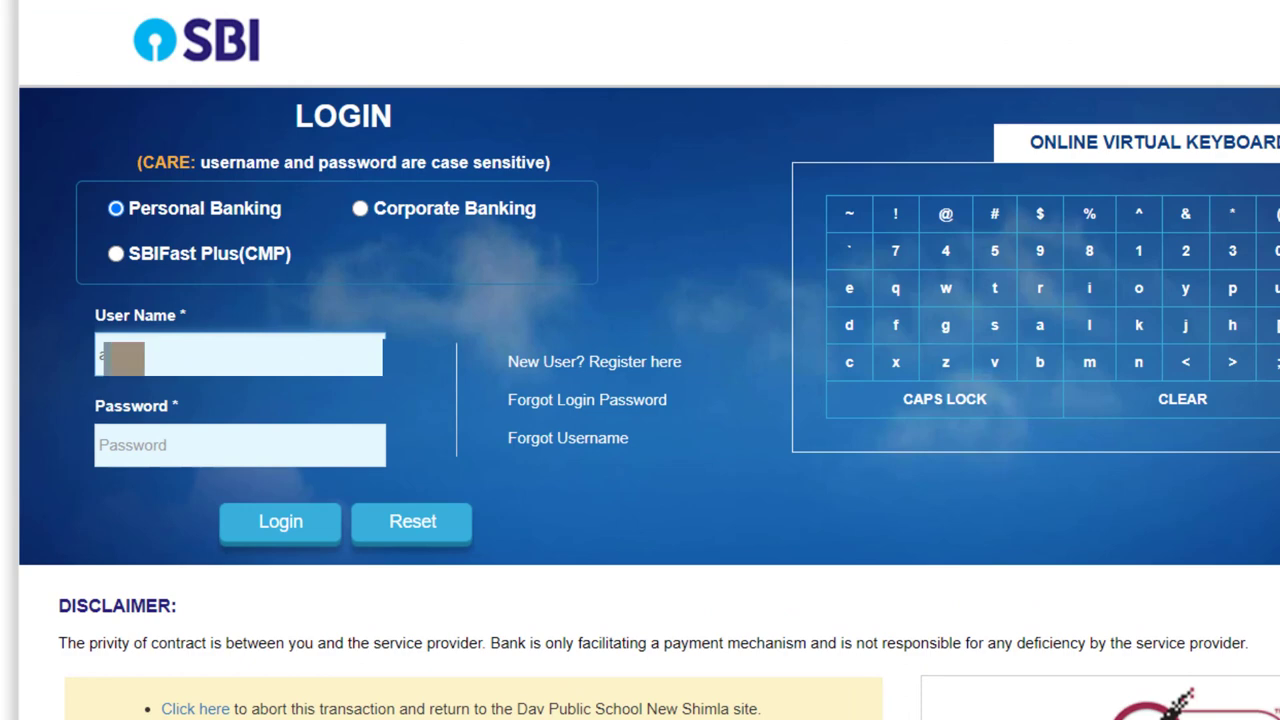
left_click(240, 445)
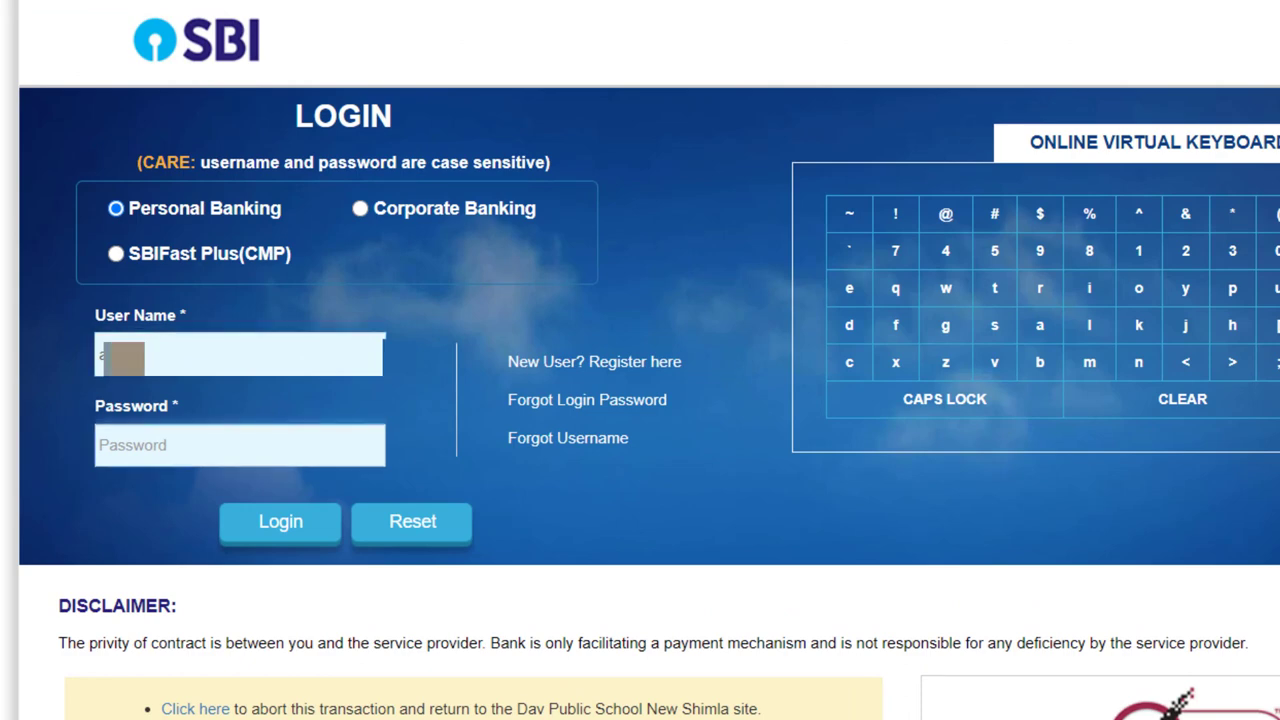
type("••")
left_click(245, 526)
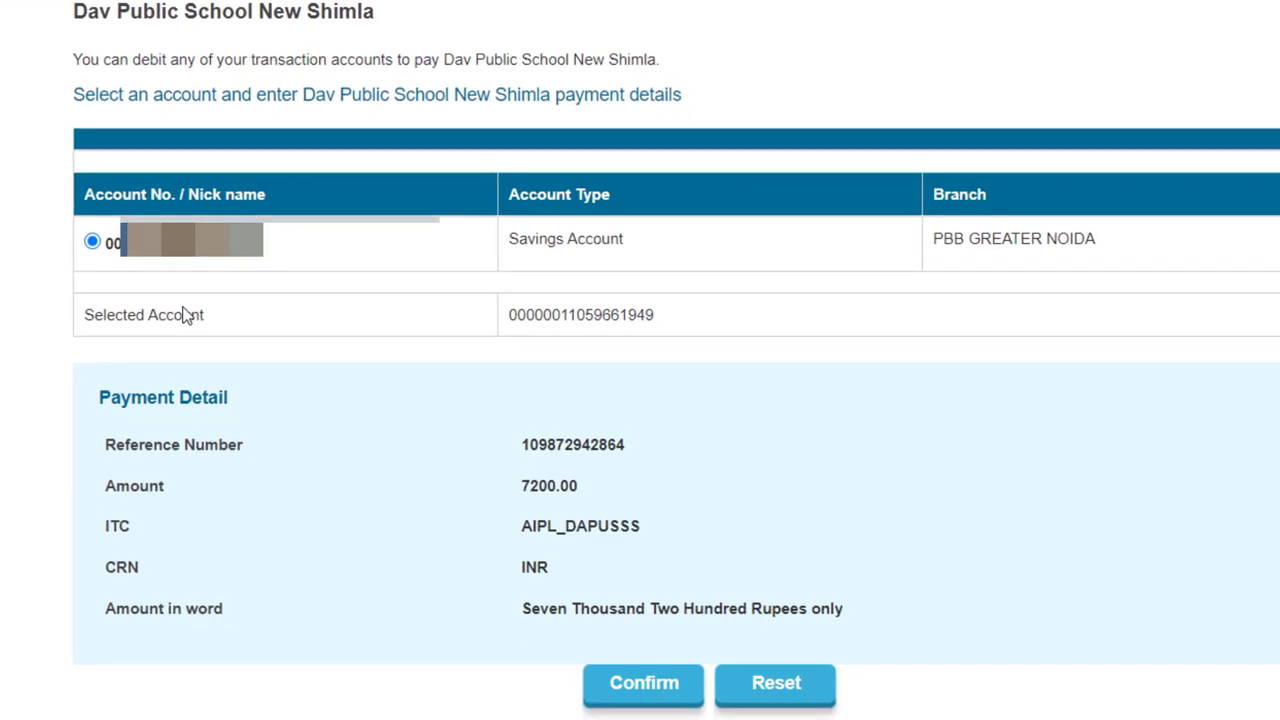
Confirm the 7200.00 school fee debit twice and submit the SMS high security password
left_click(570, 686)
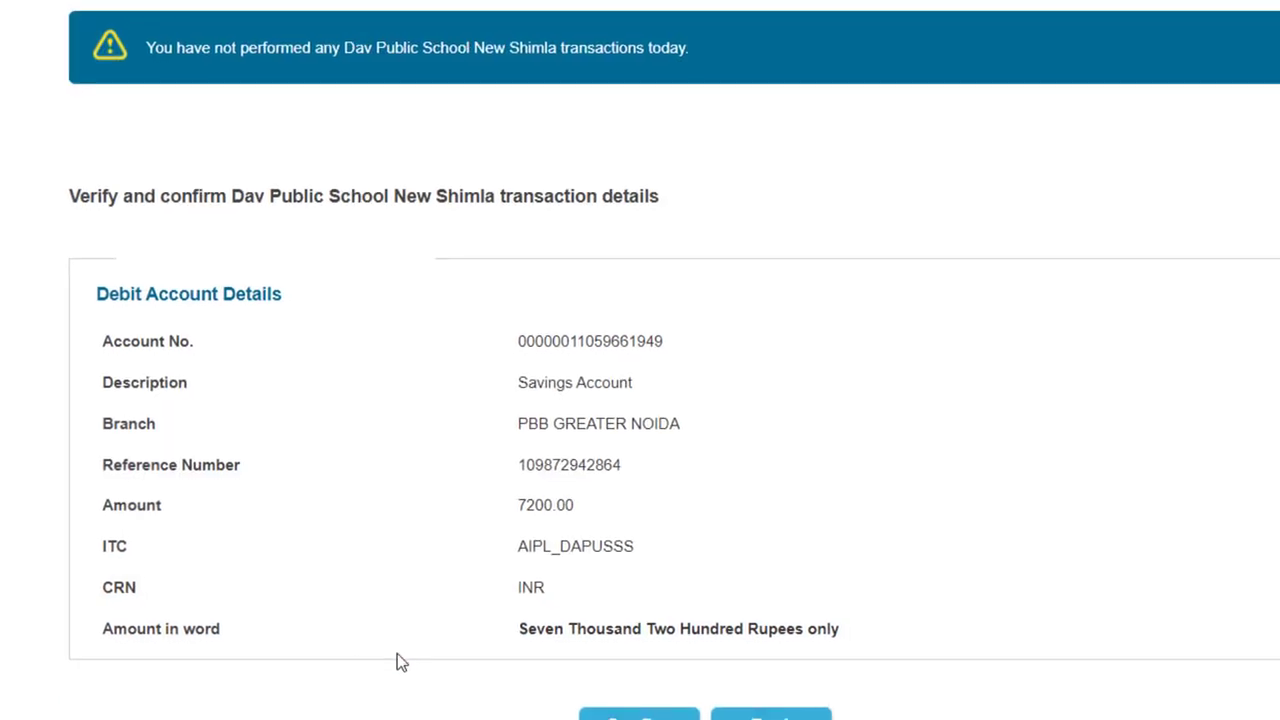
left_click(570, 704)
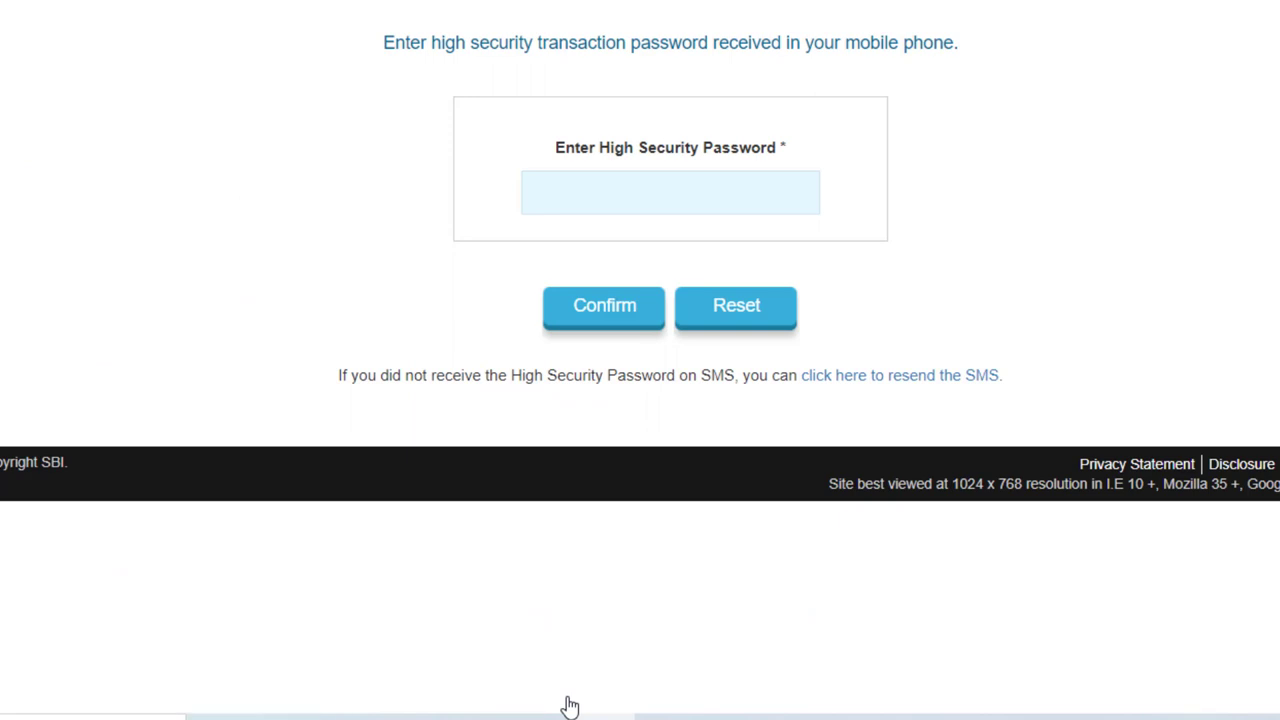
left_click(666, 190)
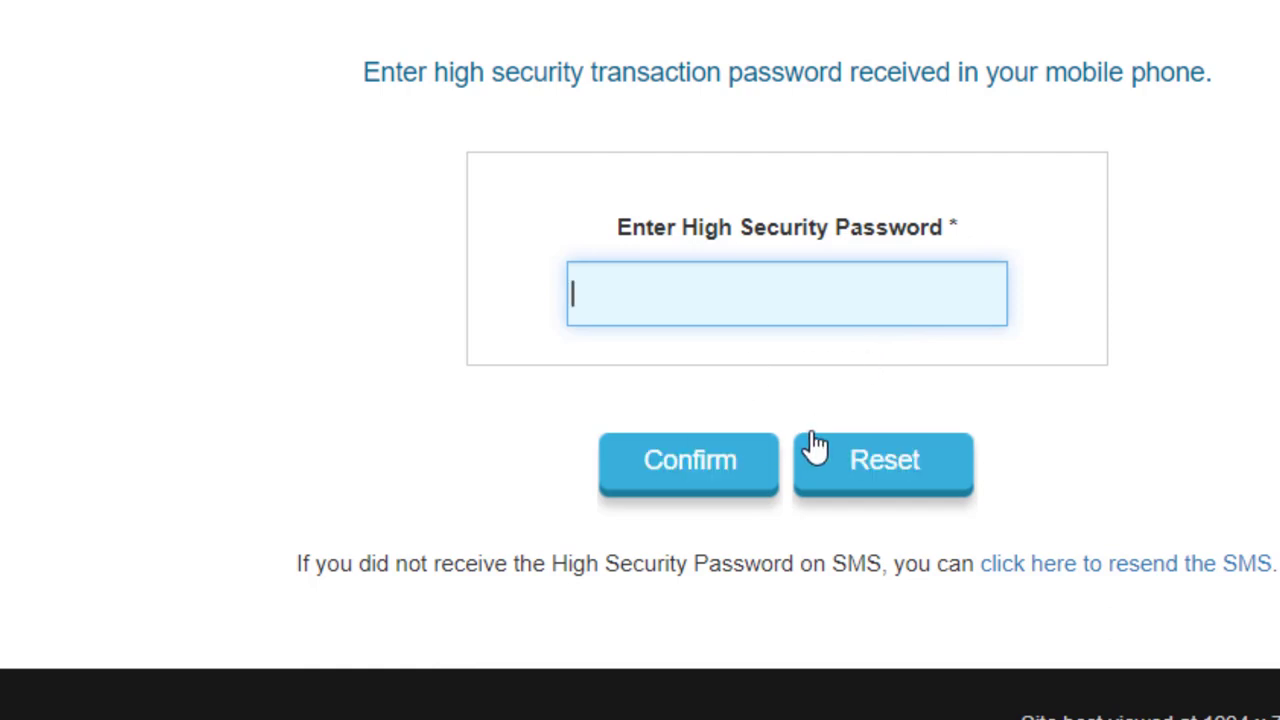
type("111111")
left_click(738, 488)
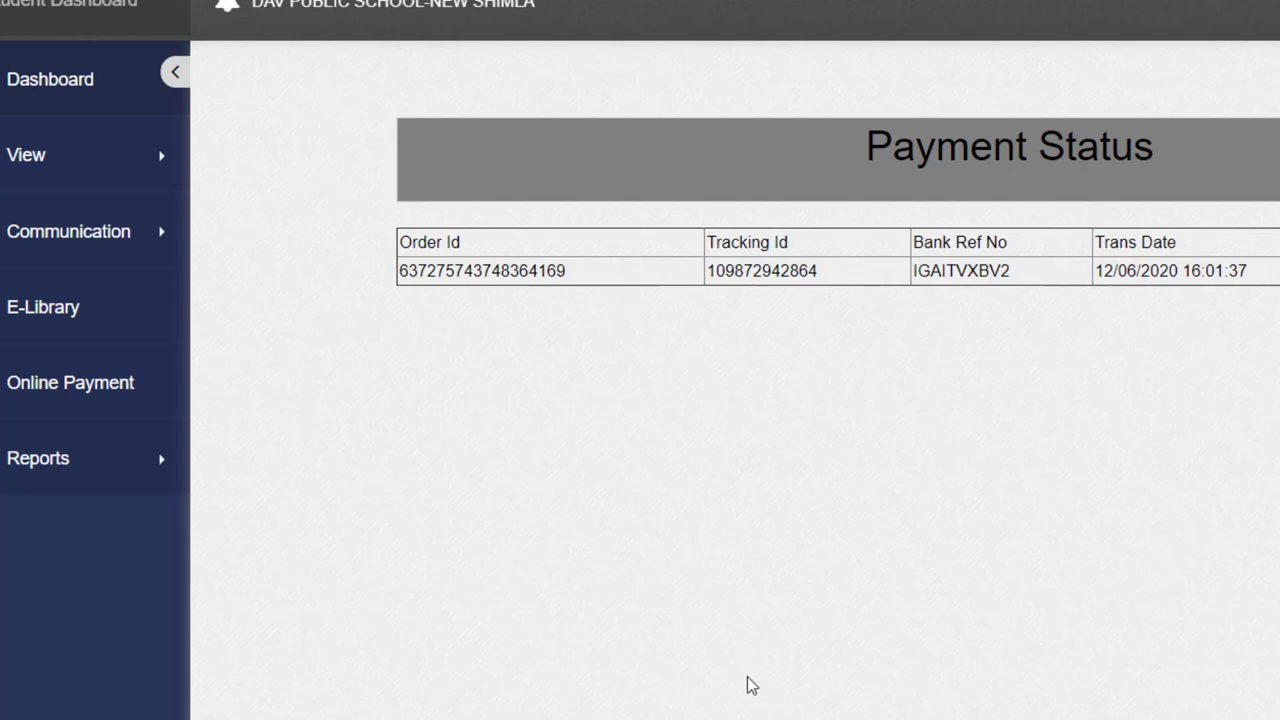
Expand the Reports menu in the Eduzard sidebar to reveal Student Fee Payment List
left_click(46, 460)
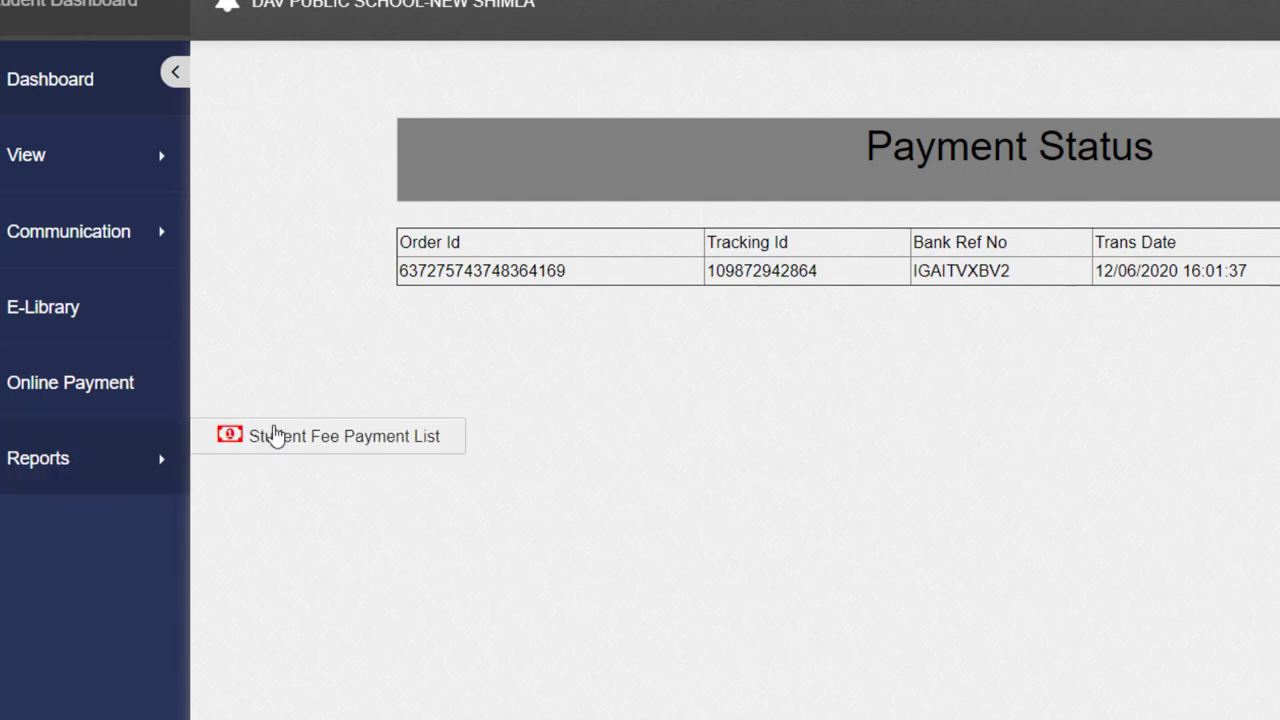
Open the Student Fee Payment List and view the receipt for the paid April–June 2020 tuition fee
left_click(386, 446)
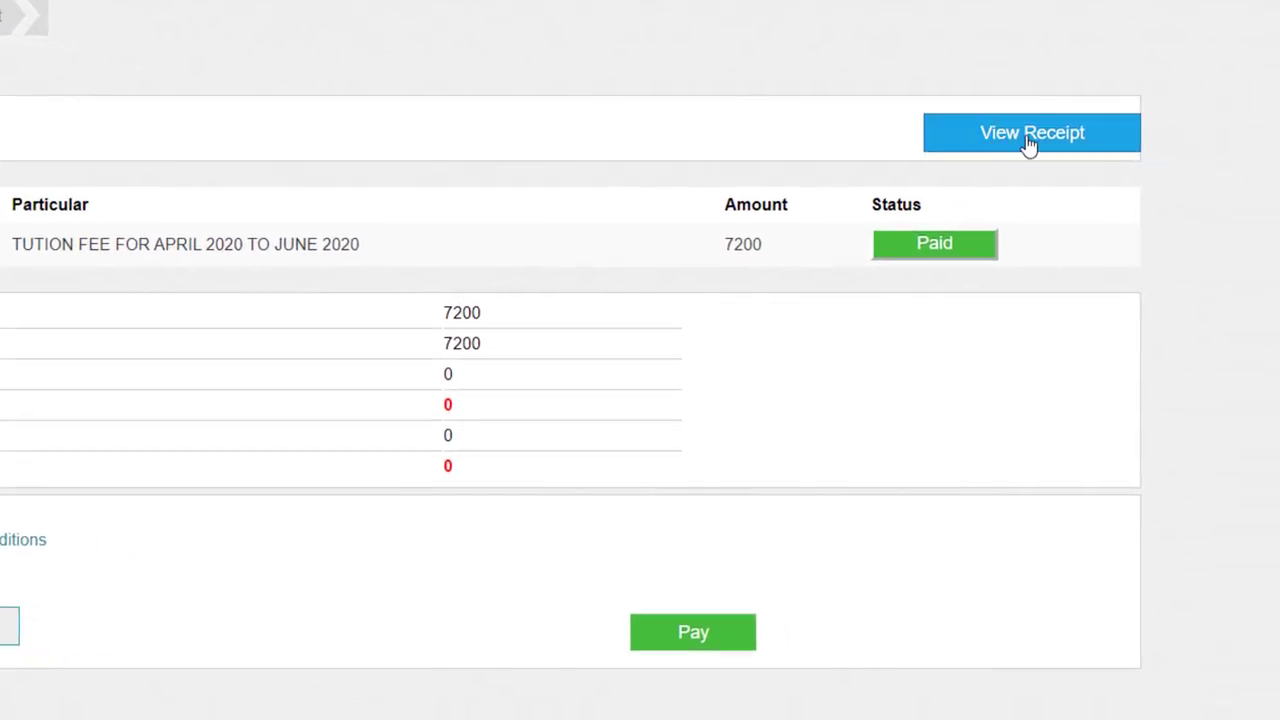
left_click(1030, 143)
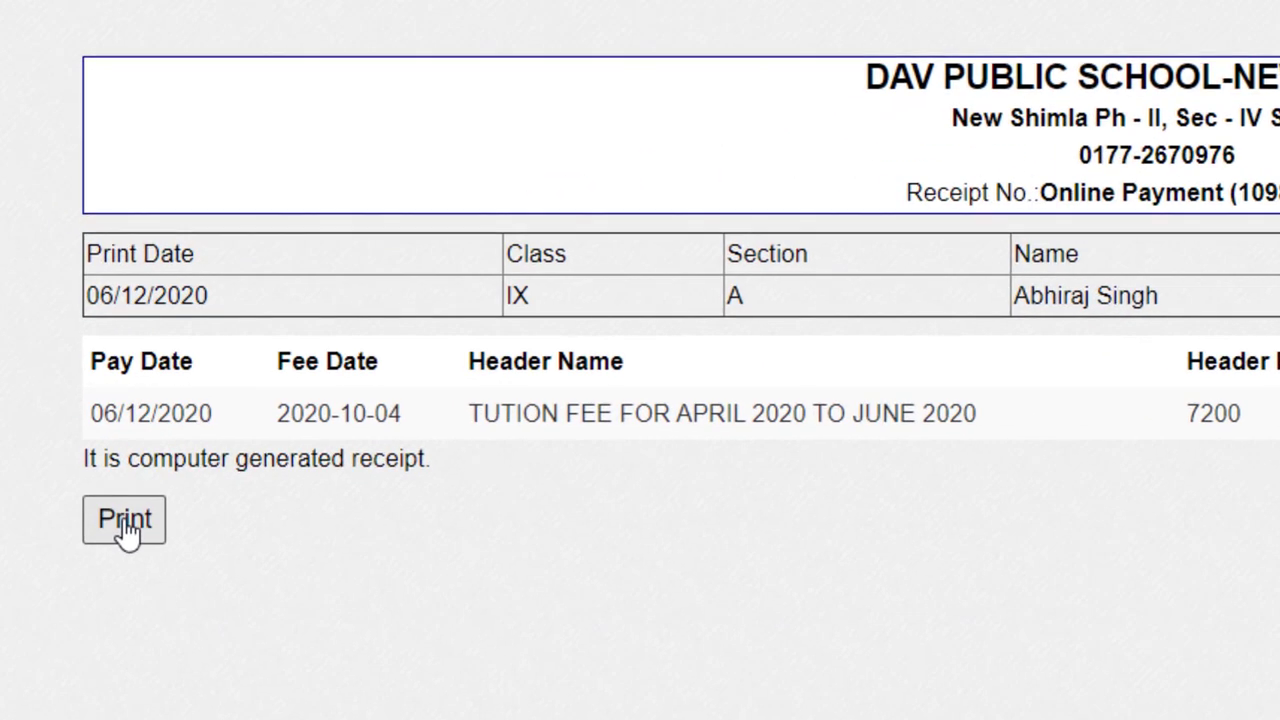
Print the tuition fee receipt and maximise the print preview, 1 copy to the HP LaserJet
left_click(125, 522)
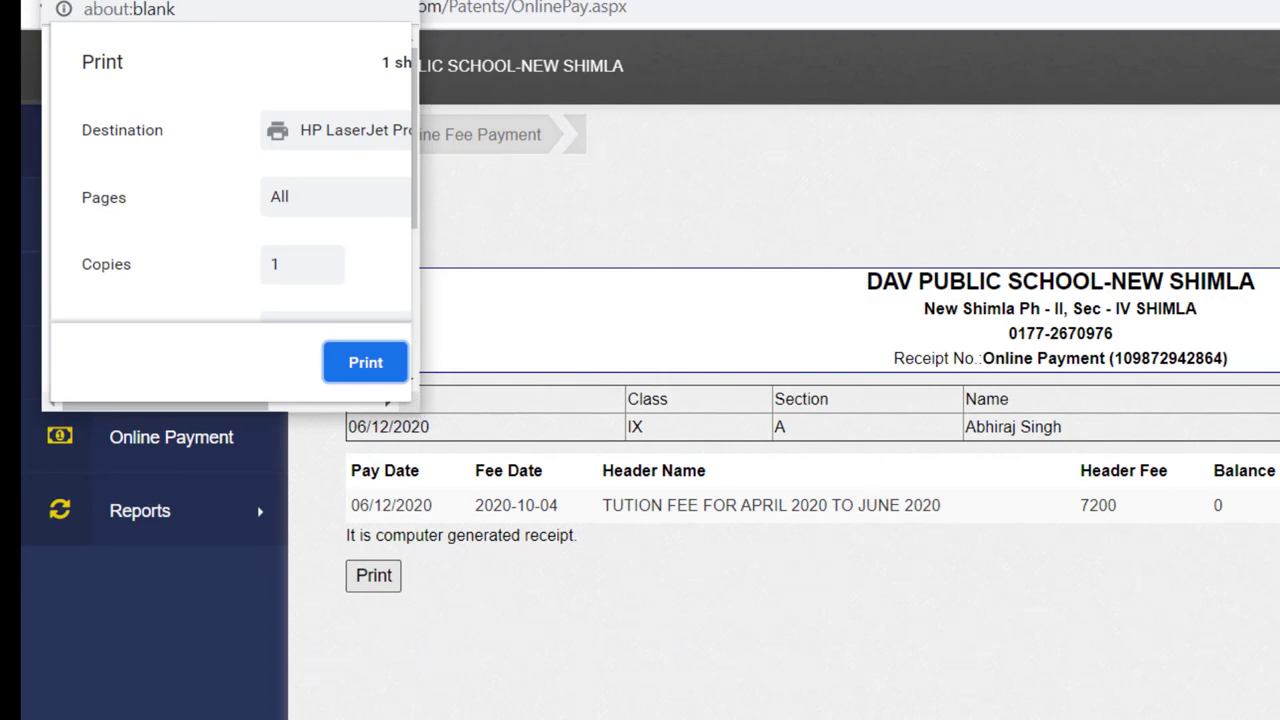
key("super+Up")
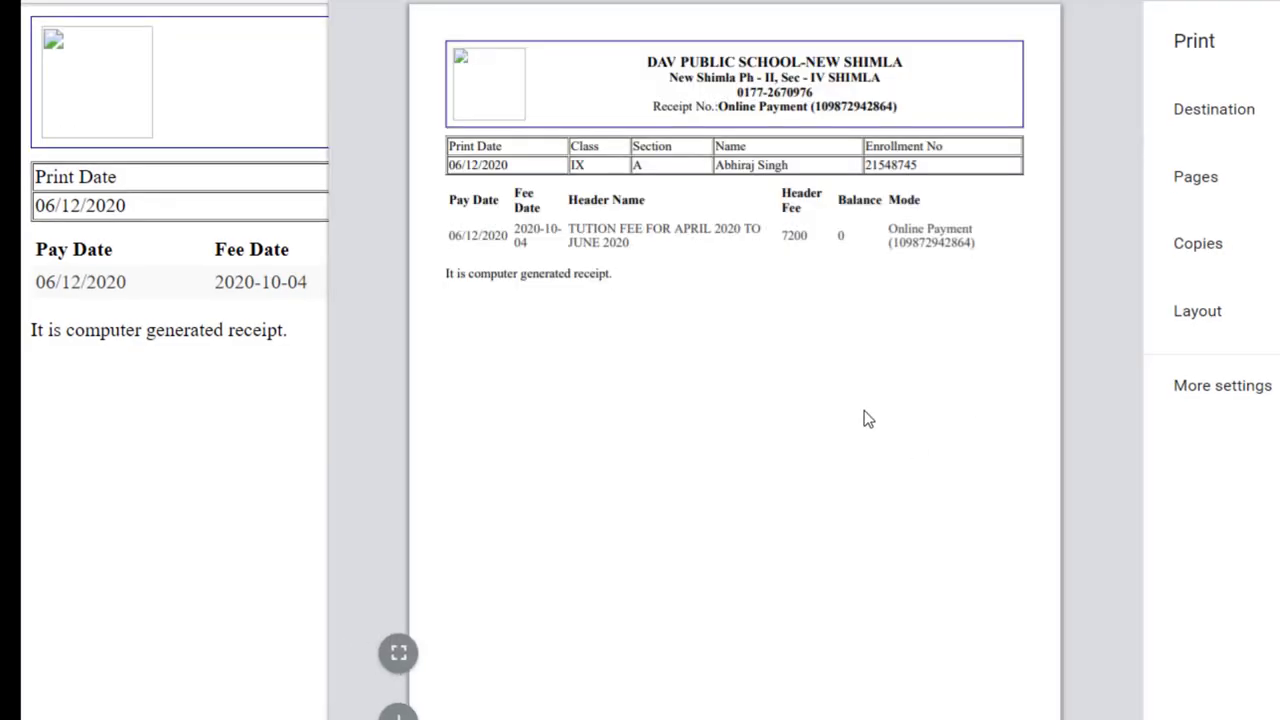